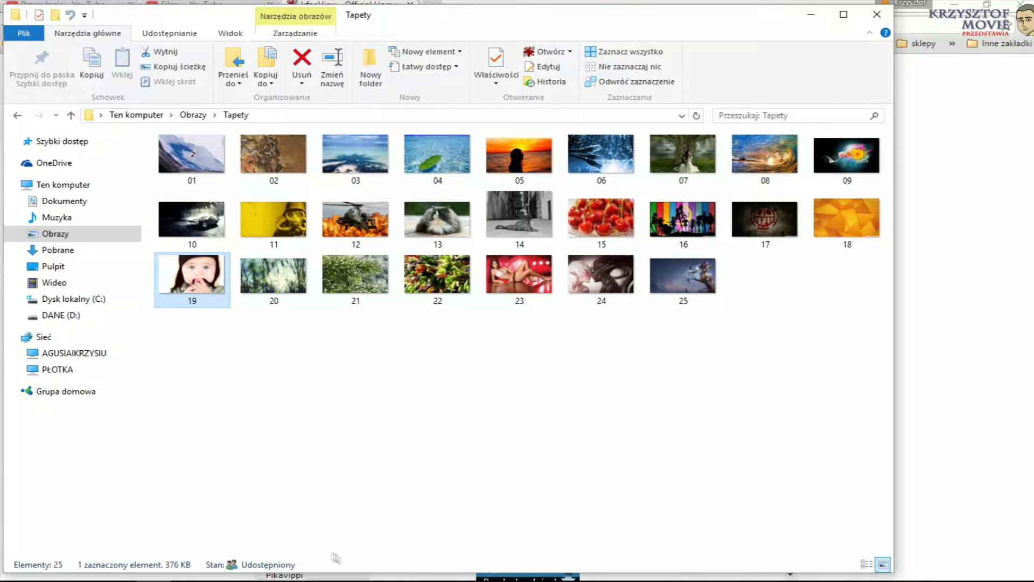
Open wallpaper 01 from the Tapety folder to check the original image, and close it again.
click(226, 576)
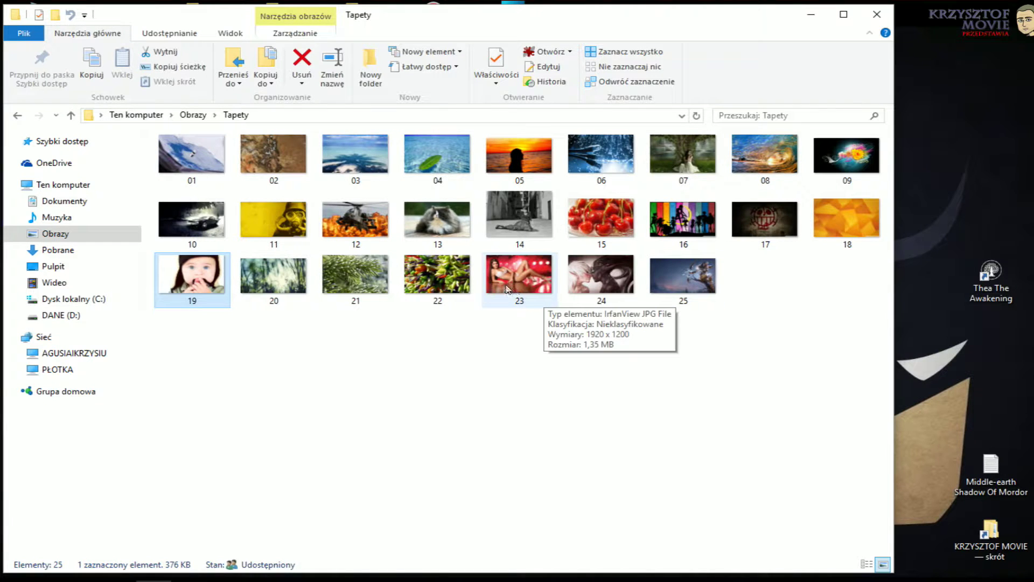
double_click(195, 158)
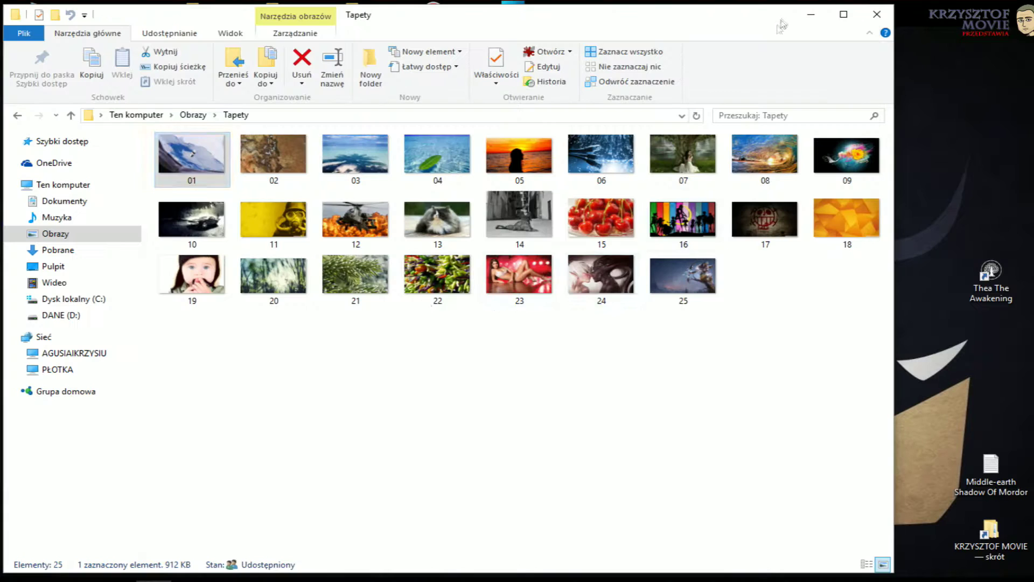
click(784, 12)
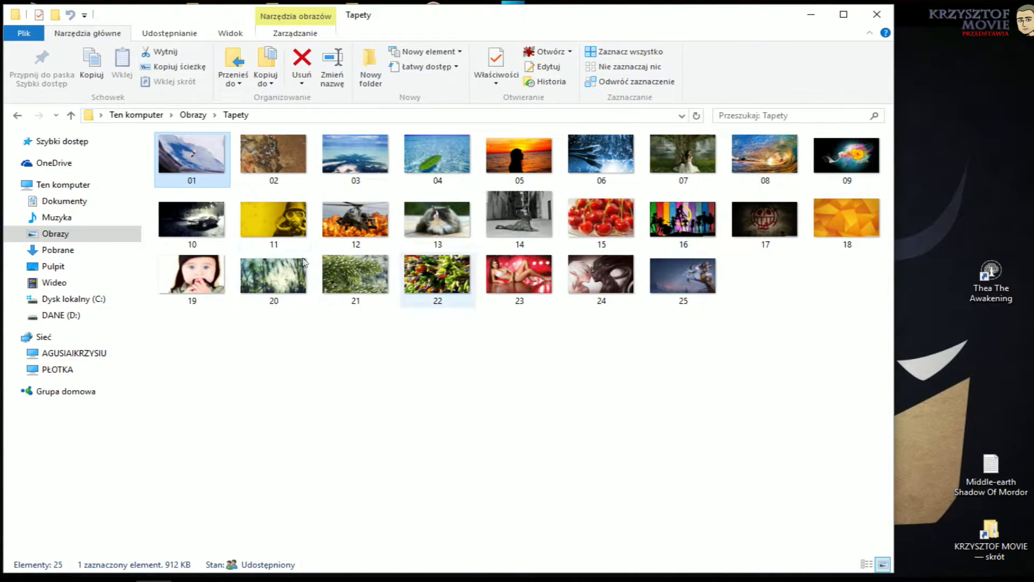
Open wallpaper 01 from the Tapety folder in IrfanView and bring up Batch Conversion/Rename.
double_click(196, 159)
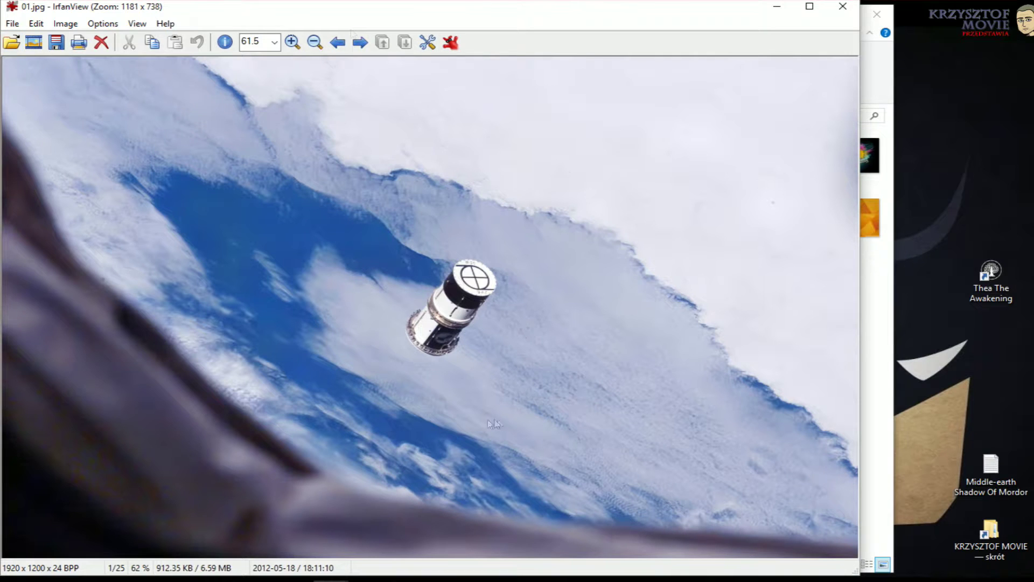
click(6, 25)
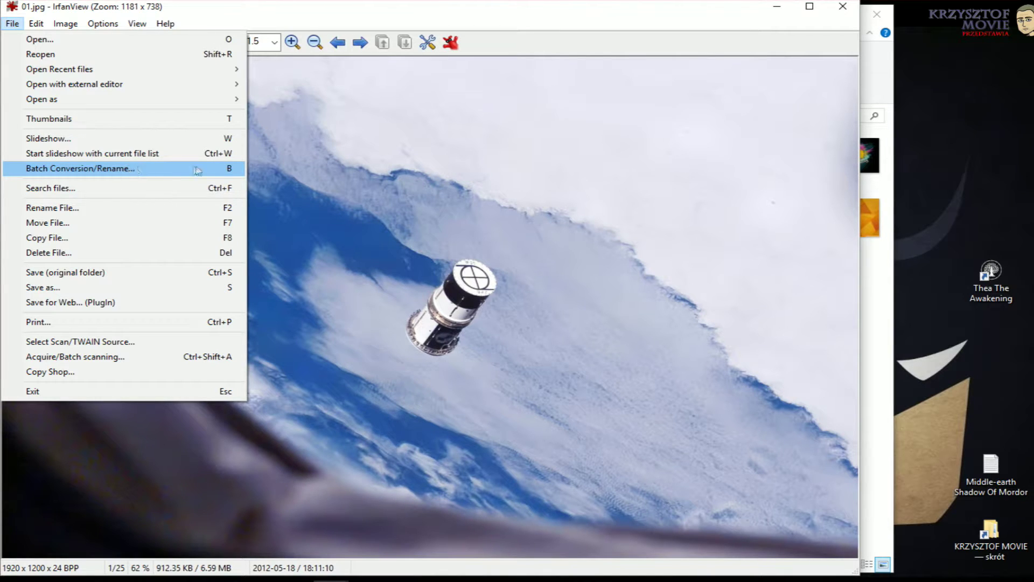
click(66, 170)
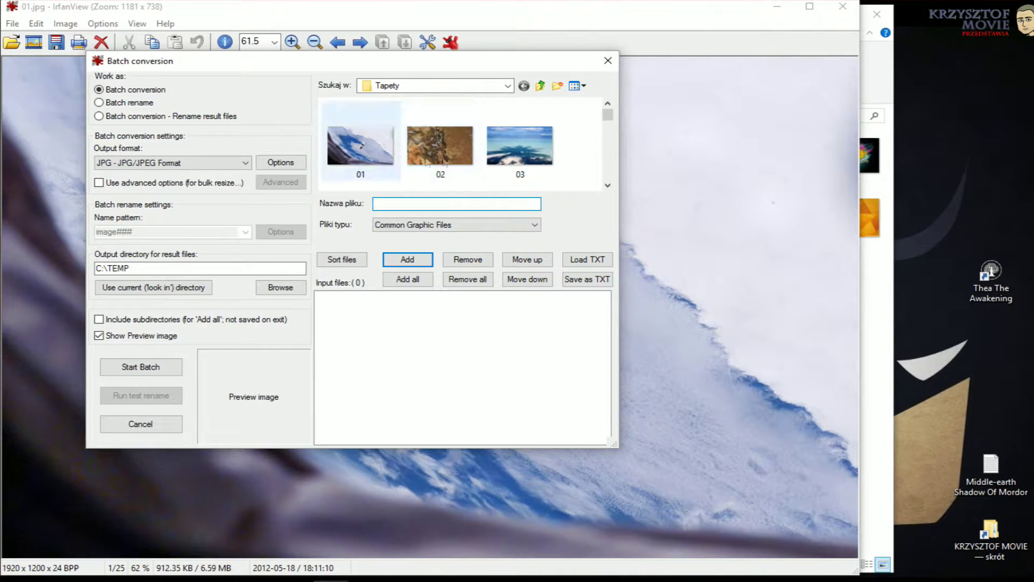
Add all images of the Tapety folder to the batch's input files.
mouse_move(608, 115)
mouse_down()
mouse_move(608, 184)
mouse_move(608, 112)
mouse_up()
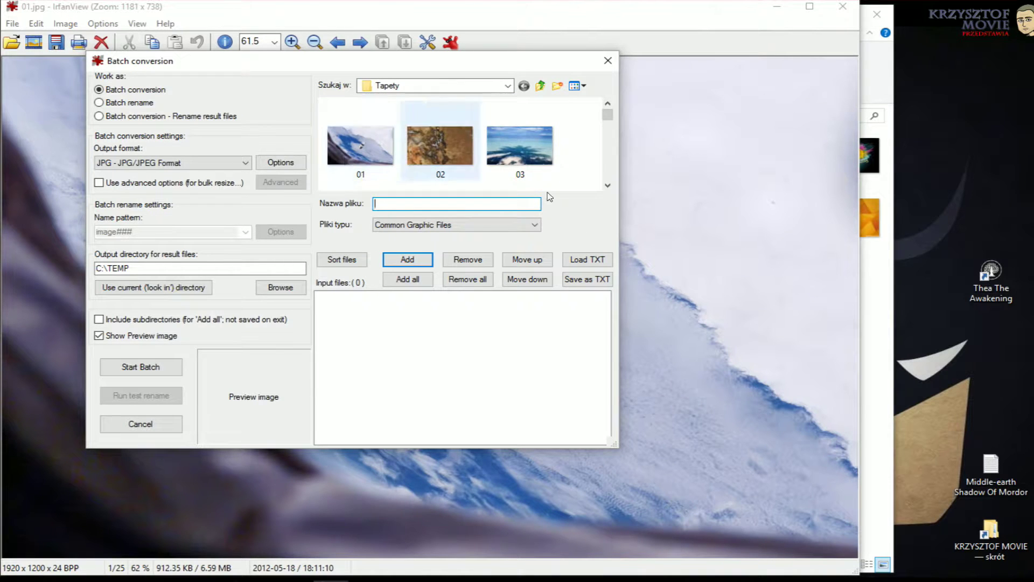
click(421, 285)
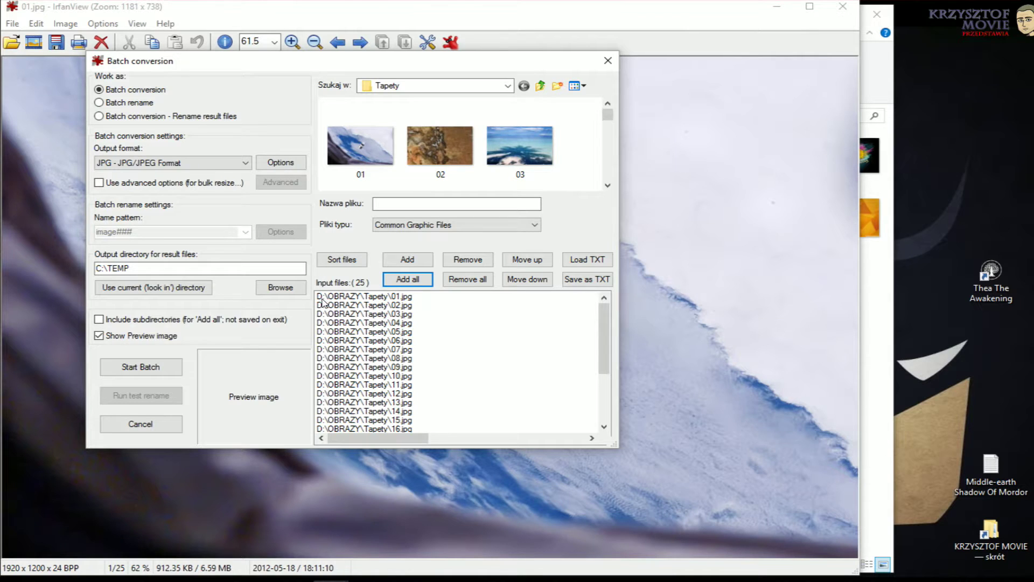
scroll(603, 334, down, 1)
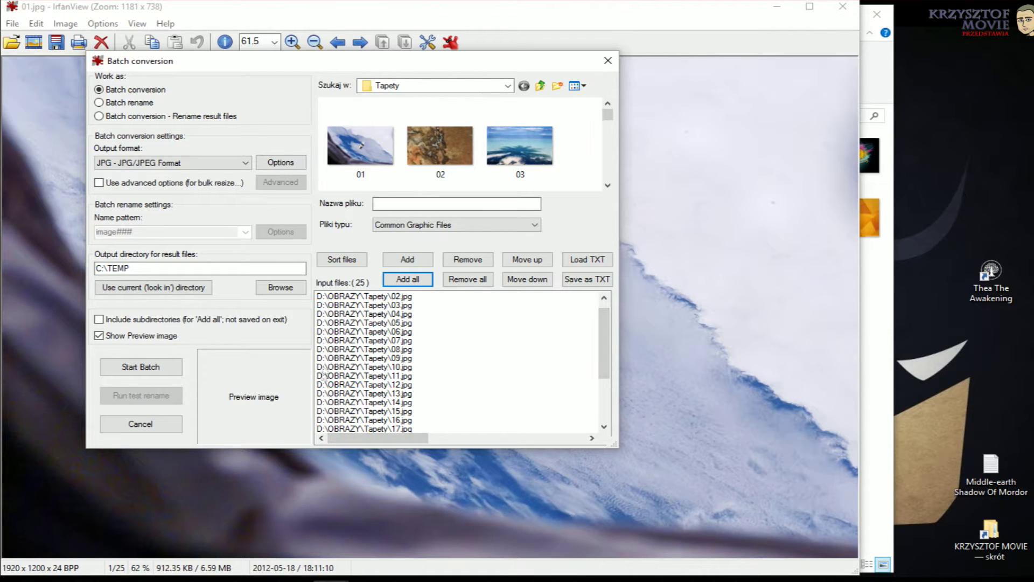
Set the output directory for the result files to C:\zmniejszone2.
click(107, 266)
drag(107, 266, 251, 271)
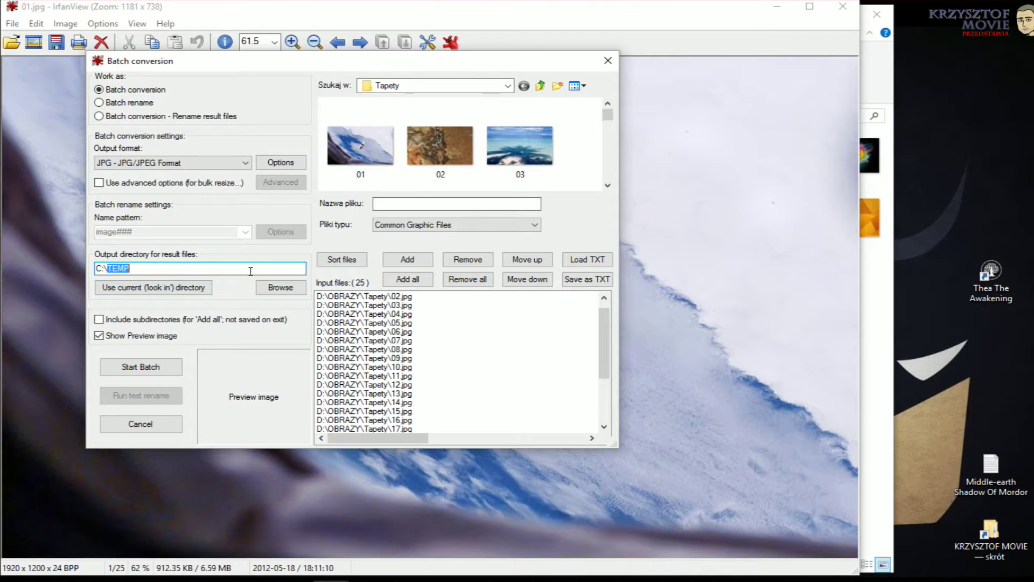
text(zmniejszone2)
Enable the advanced options for bulk resizing and set the new size of all images to 640 by 480 pixels.
click(252, 182)
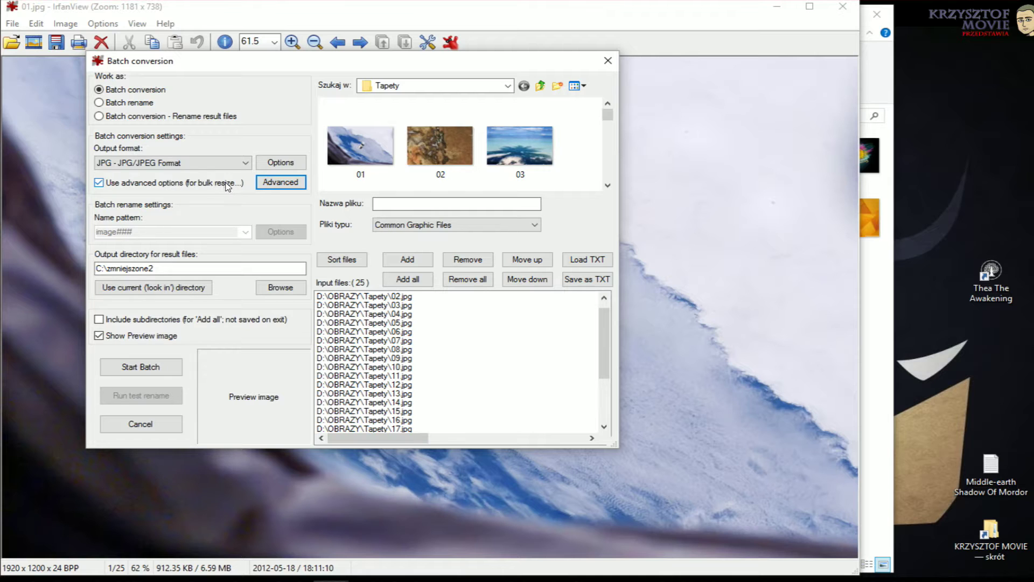
click(302, 187)
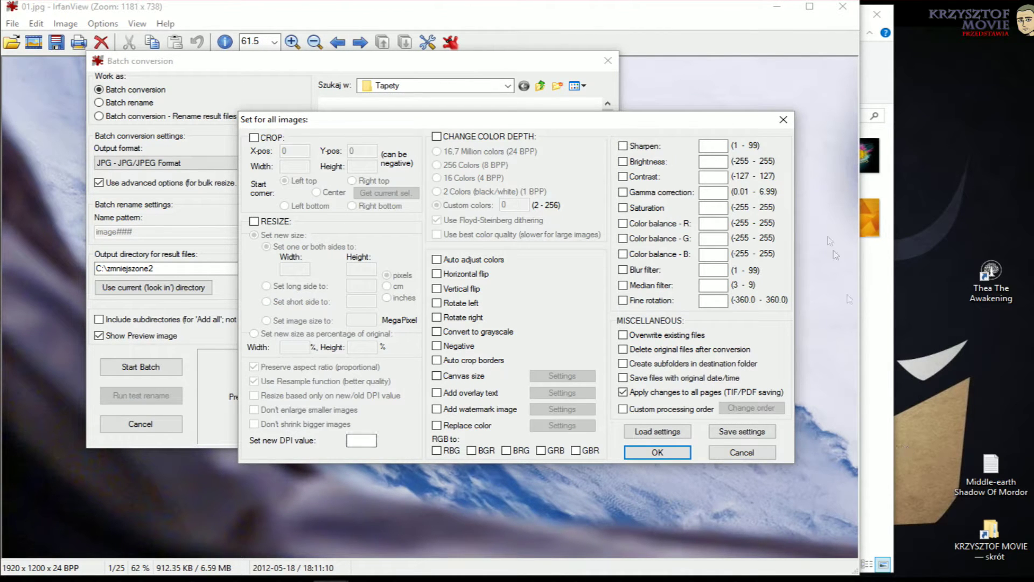
click(254, 221)
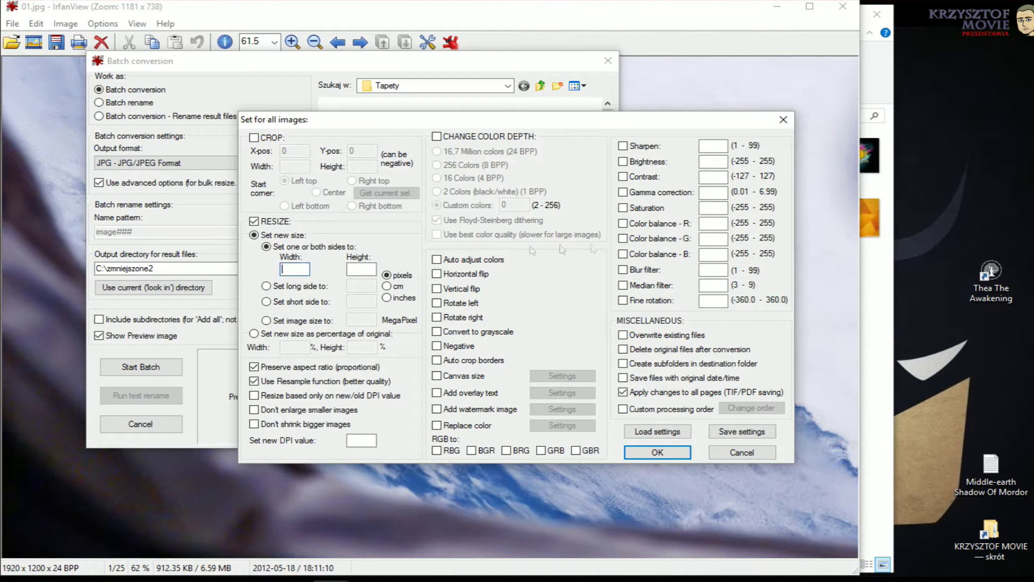
text(640)
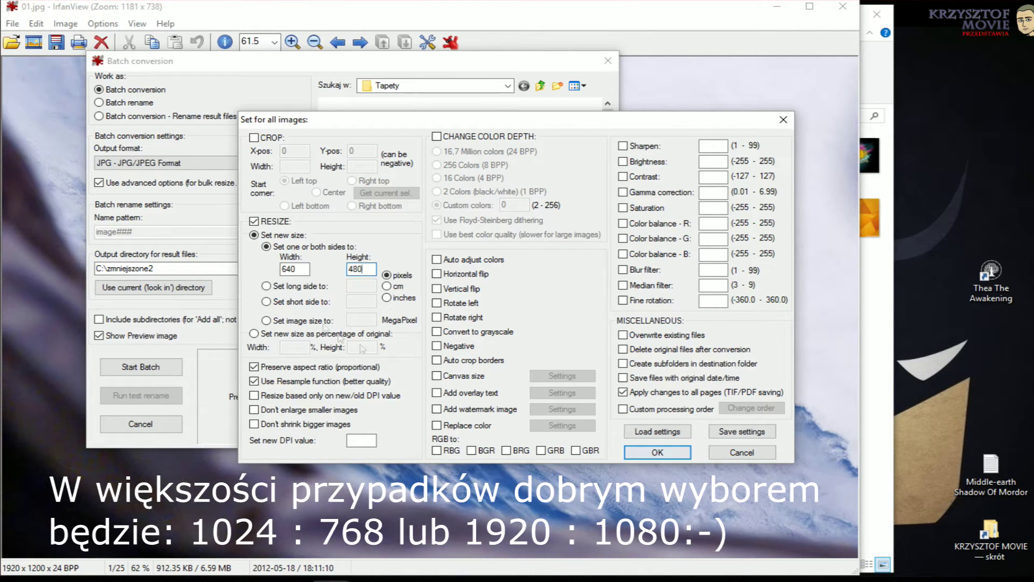
click(668, 454)
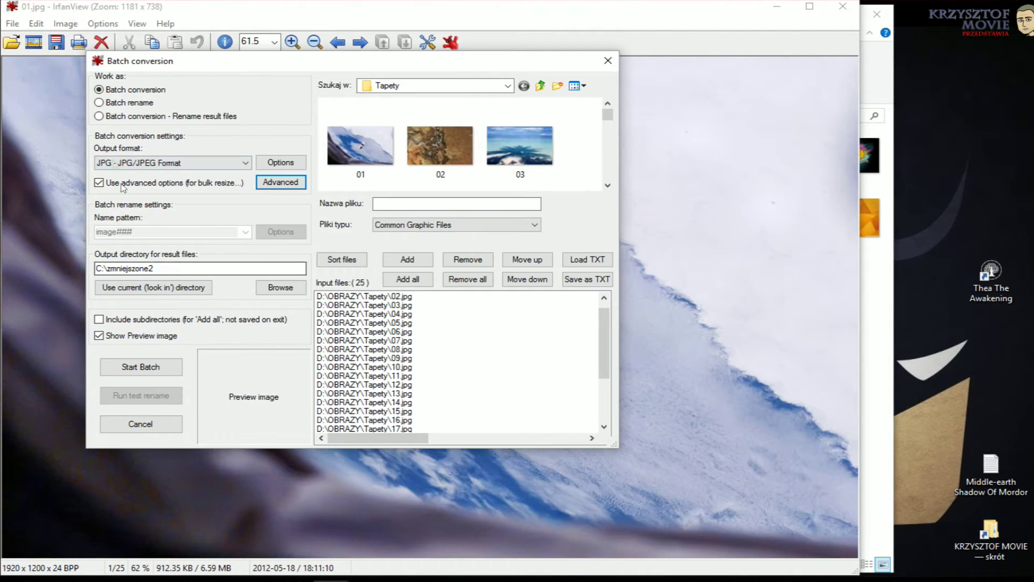
Run the batch conversion, exit the batch and close the image viewer.
click(135, 368)
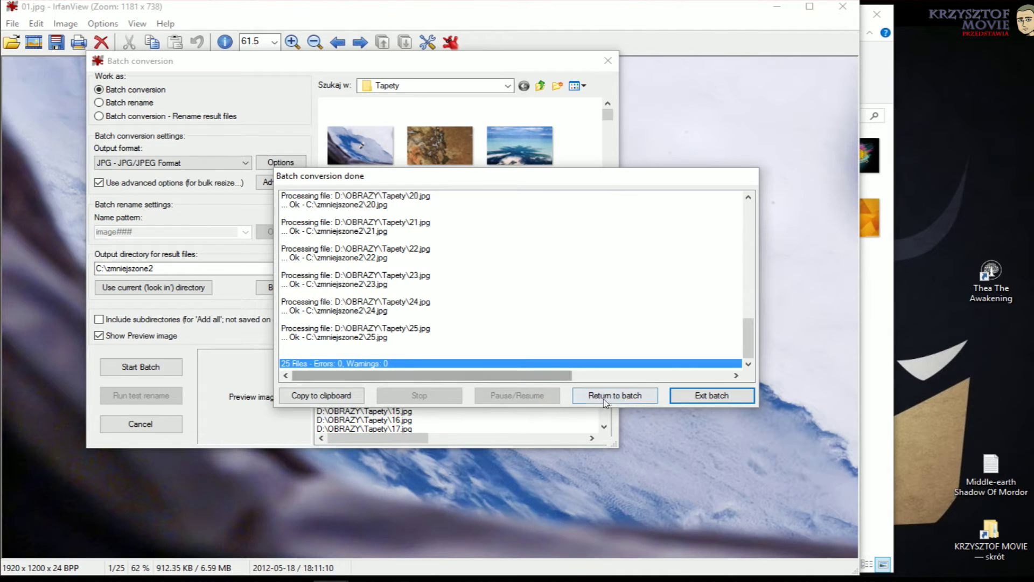
click(714, 397)
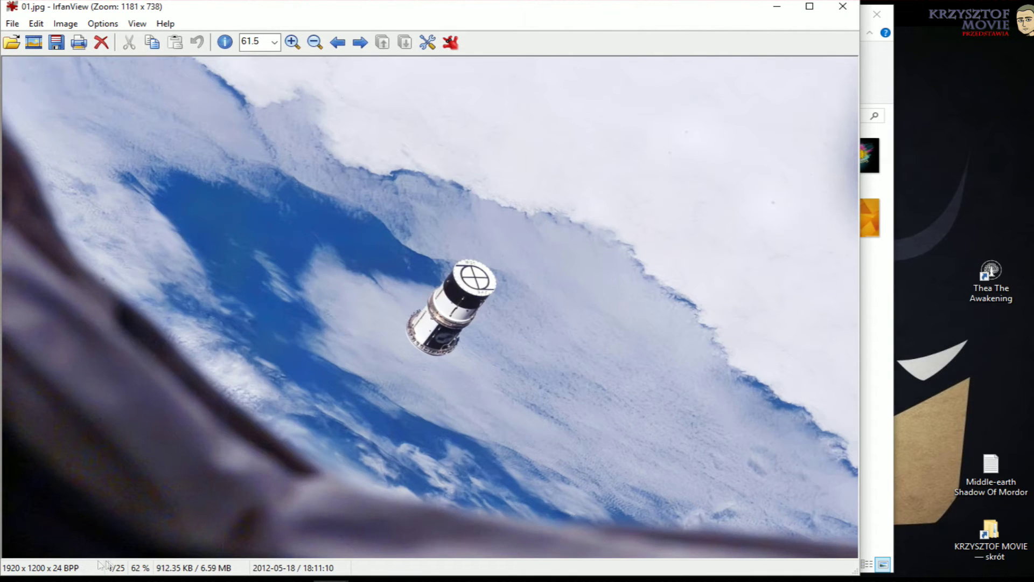
key(Escape)
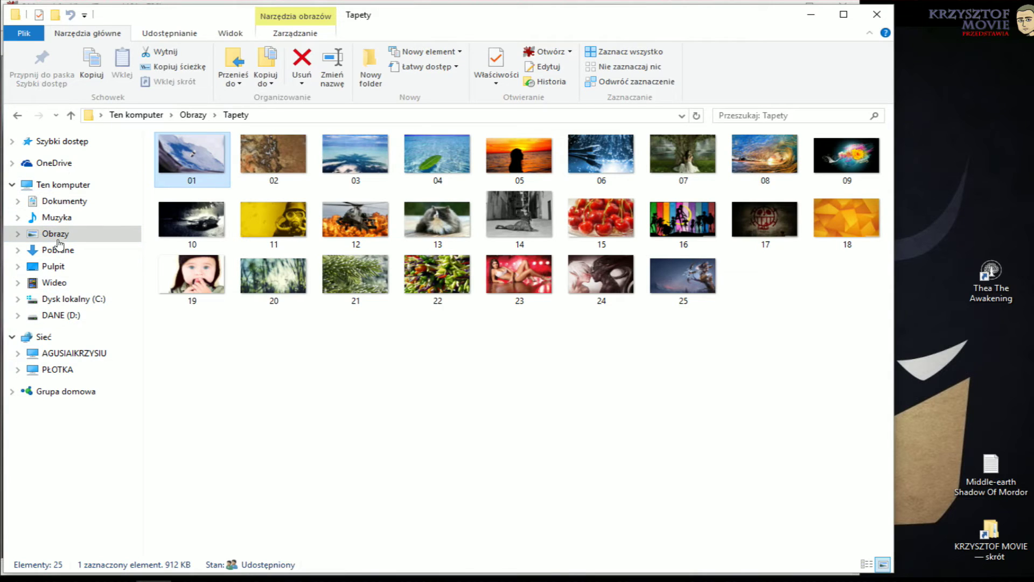
Open the zmniejszone2 folder on drive C: in File Explorer and check the resized image 01.
click(72, 299)
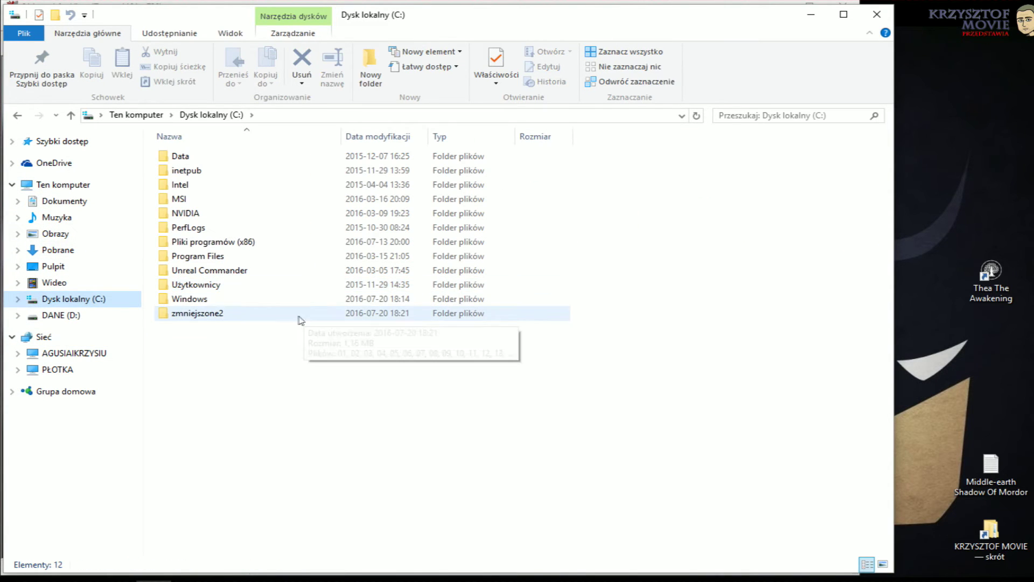
double_click(215, 311)
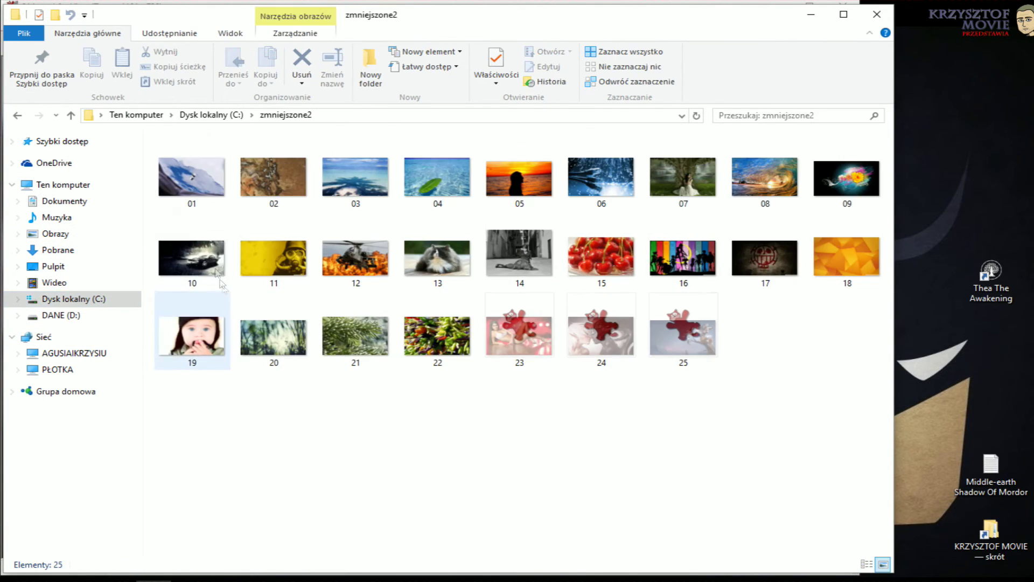
double_click(209, 179)
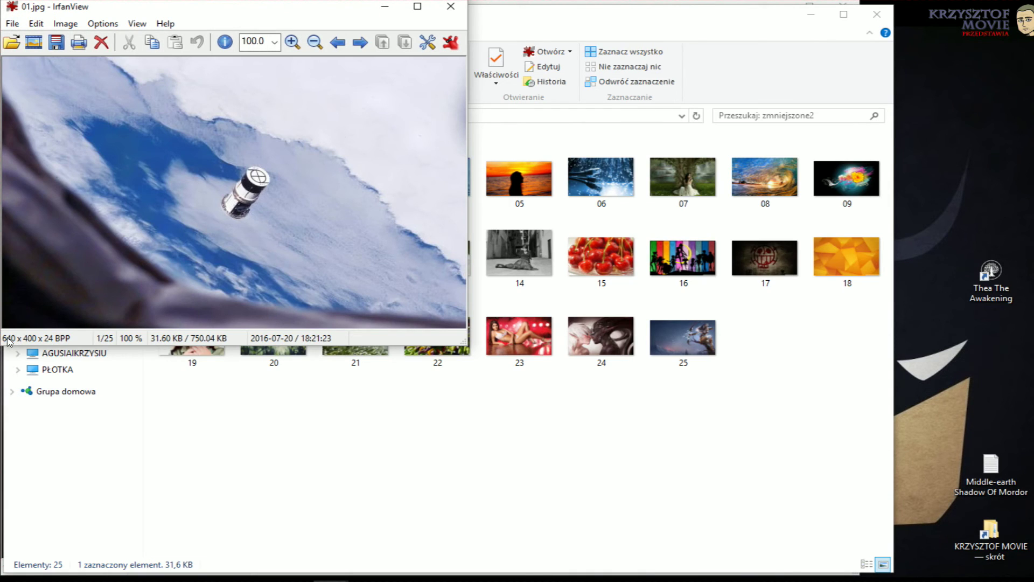
click(450, 7)
View the resized images 02, 03 and 05 one after another, closing each of them.
click(274, 181)
double_click(273, 182)
click(453, 7)
click(354, 182)
double_click(355, 182)
click(452, 6)
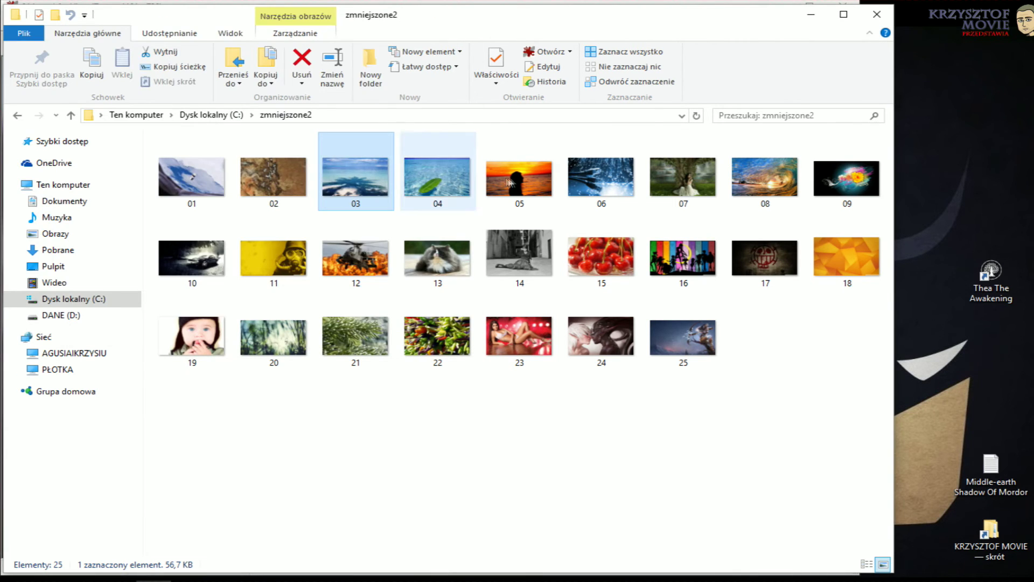
click(516, 178)
double_click(516, 179)
click(451, 6)
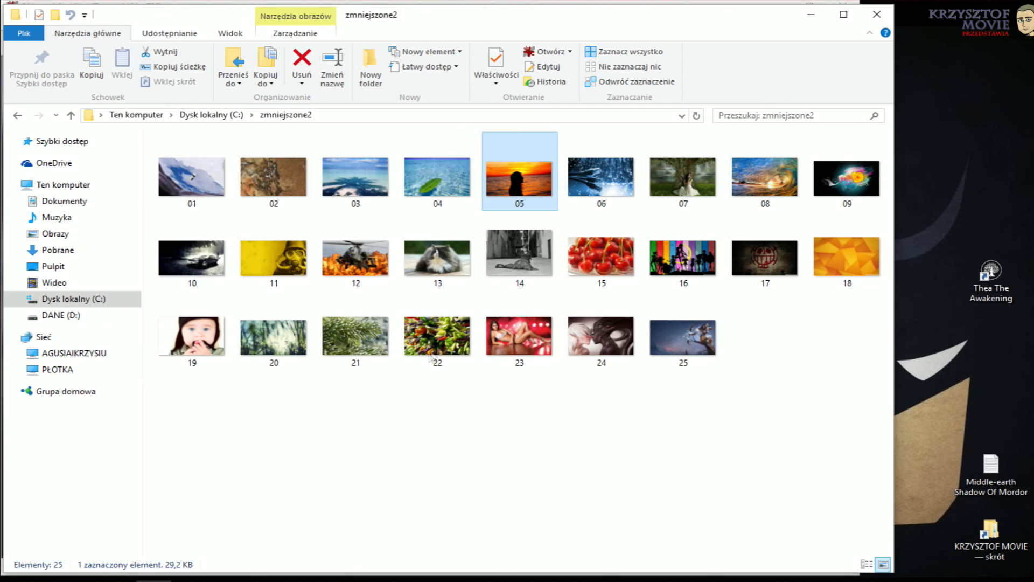
click(413, 349)
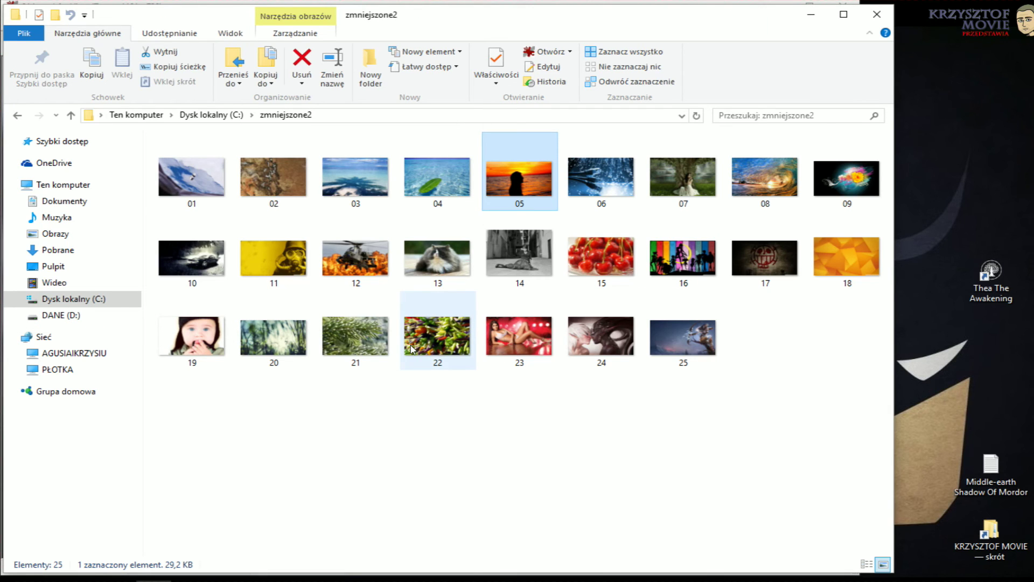
click(385, 322)
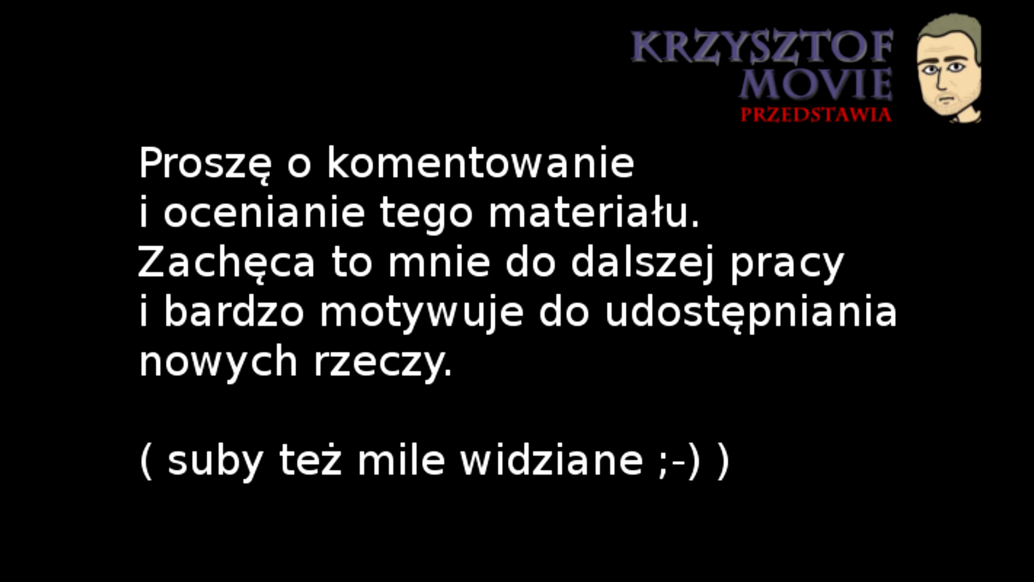